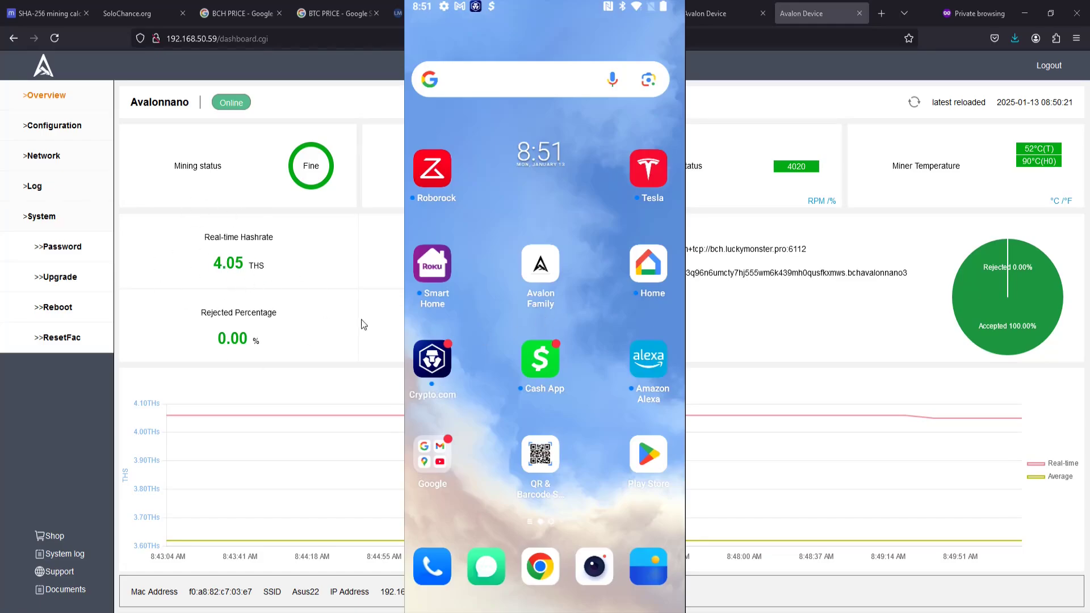
Launch Avalon Family and show the Nano 3 miner's detail page at 4.06 TH/s.
click(536, 297)
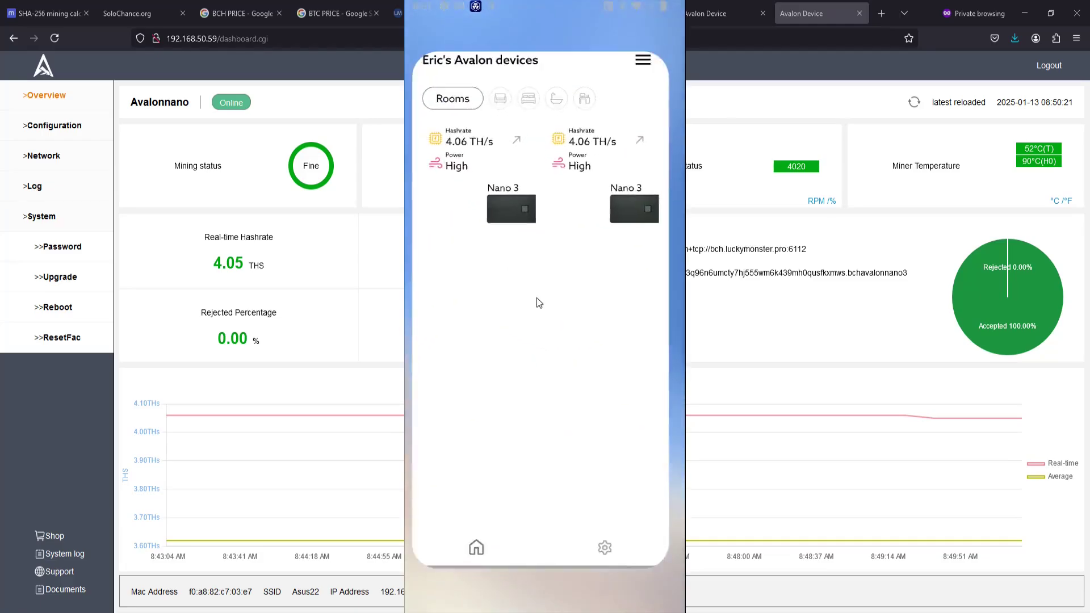
click(442, 168)
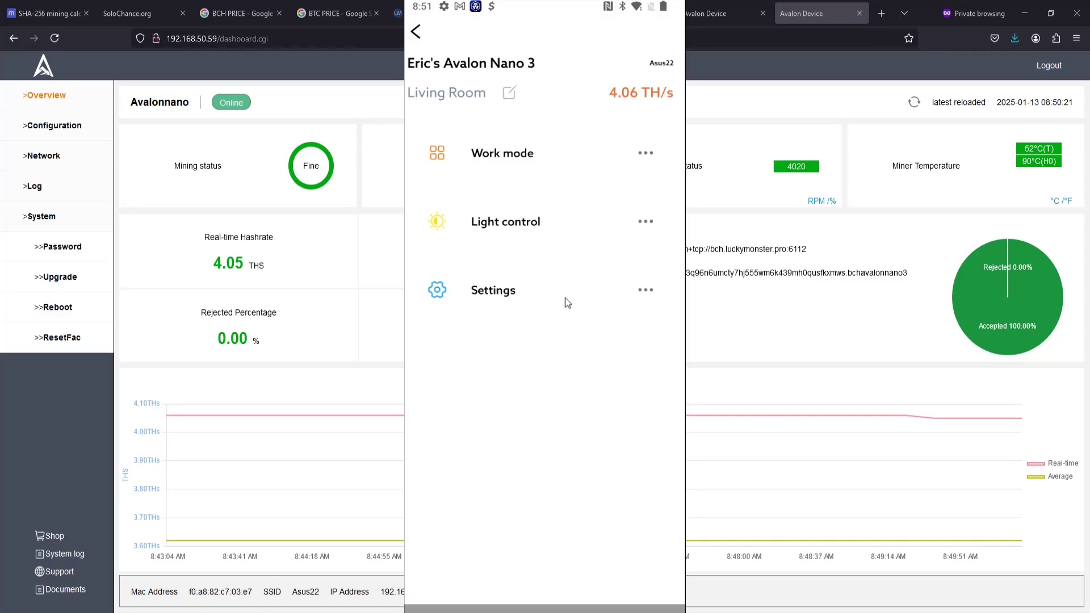
Bring up the Nano 3's Settings and view its Pool Config fields.
click(467, 298)
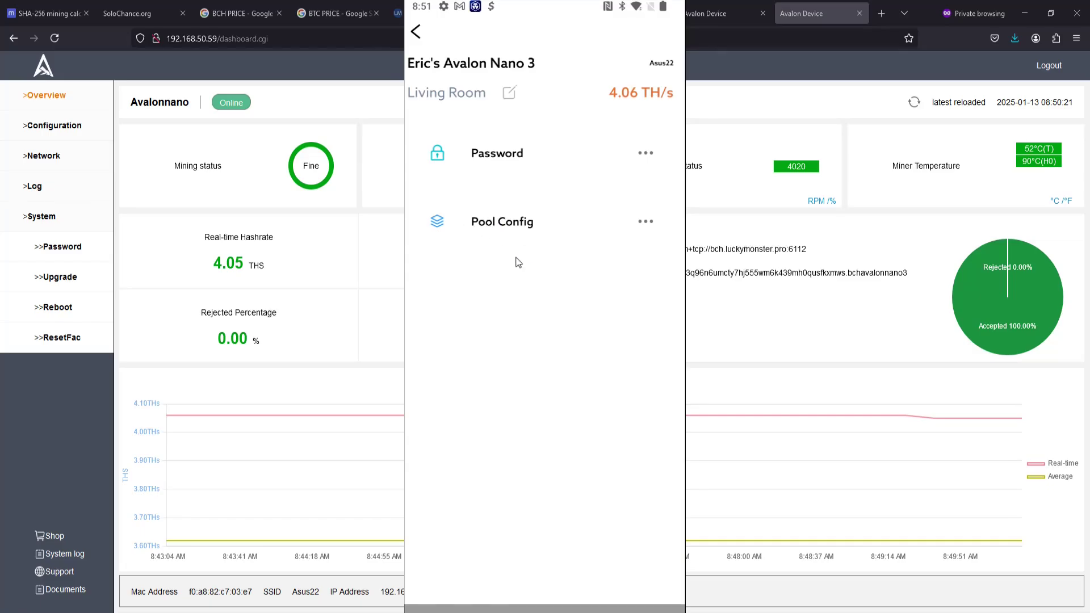
click(507, 223)
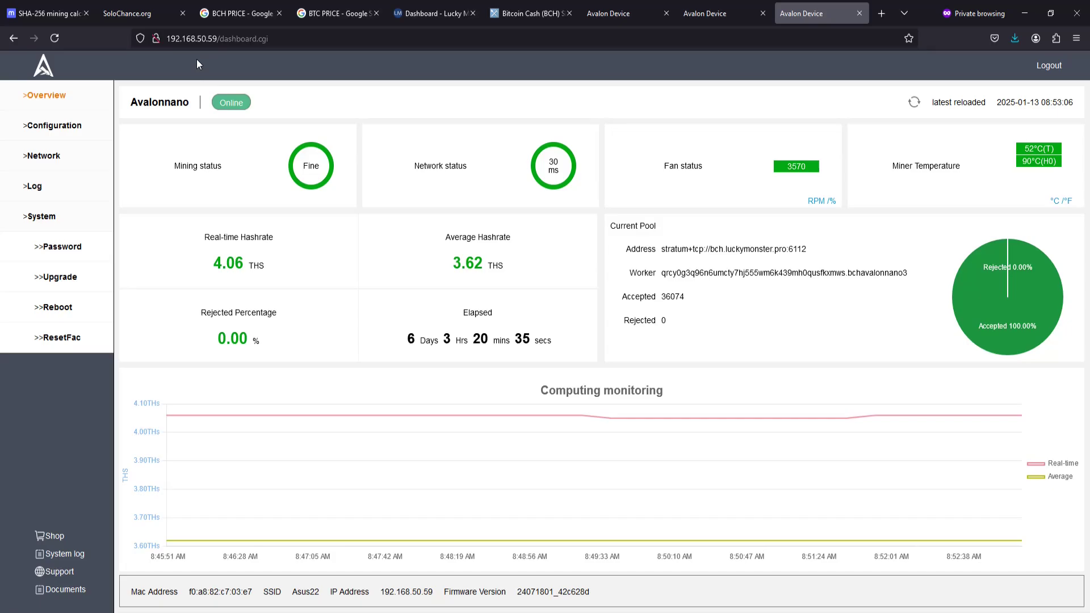
Load 192.168.50.59 and log in to the miner with its password.
click(180, 38)
text(192.168.50.59)
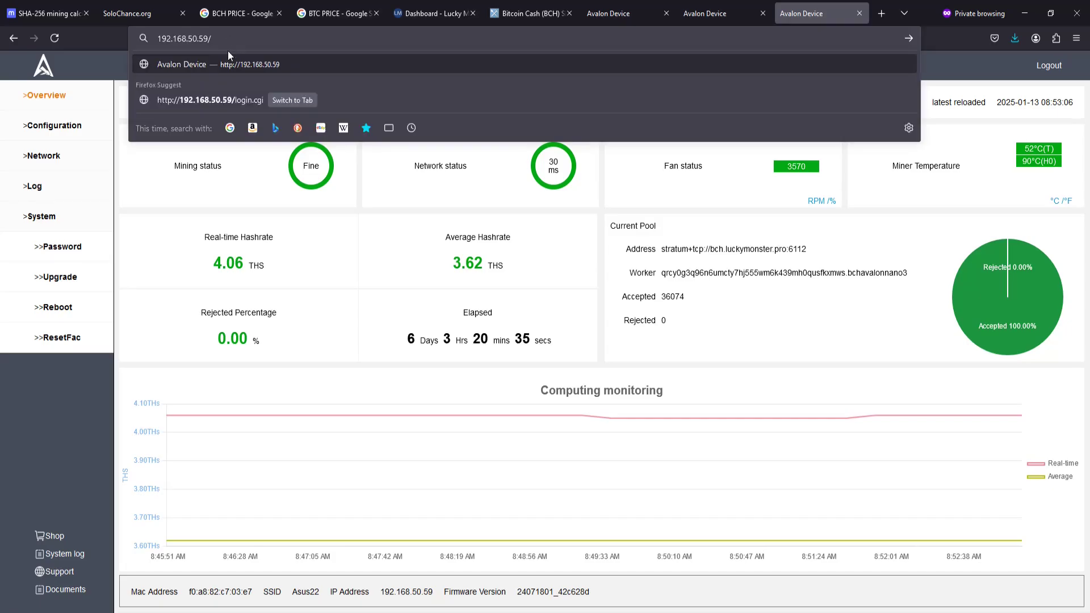
key(Return)
click(438, 363)
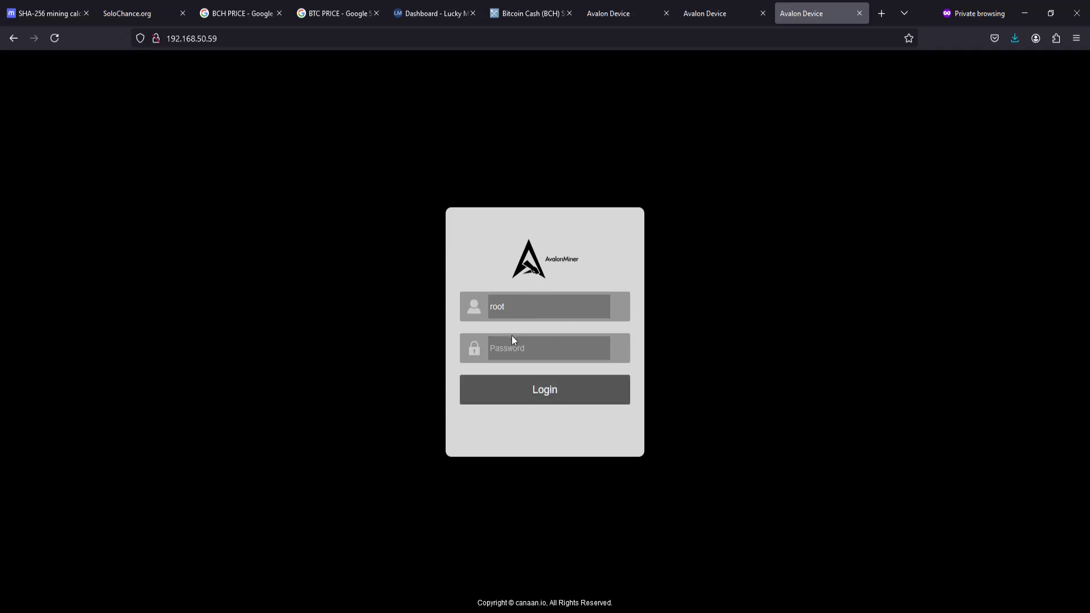
text(r)
click(555, 399)
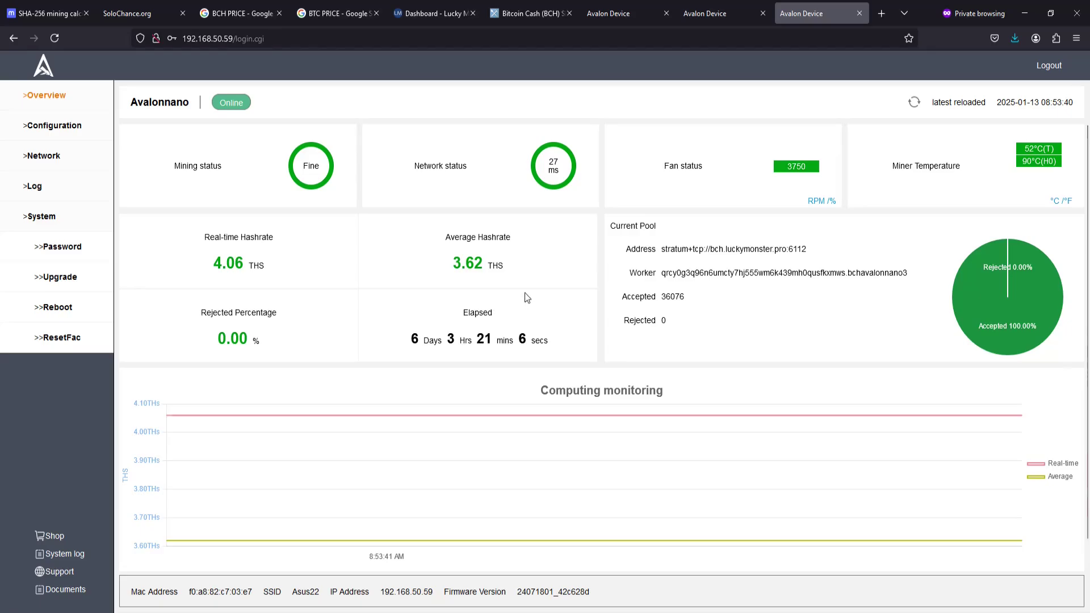
Show the miner's Configuration page, highlight the Pool 0 address, then go to the Bitcoin Cash stats tab.
click(64, 133)
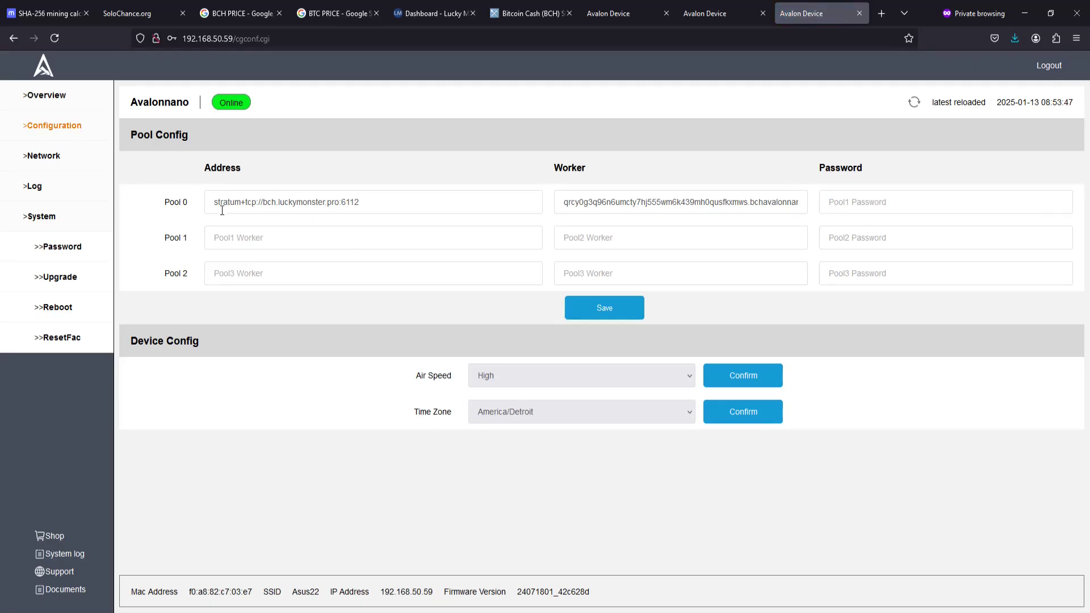
drag(380, 203, 211, 203)
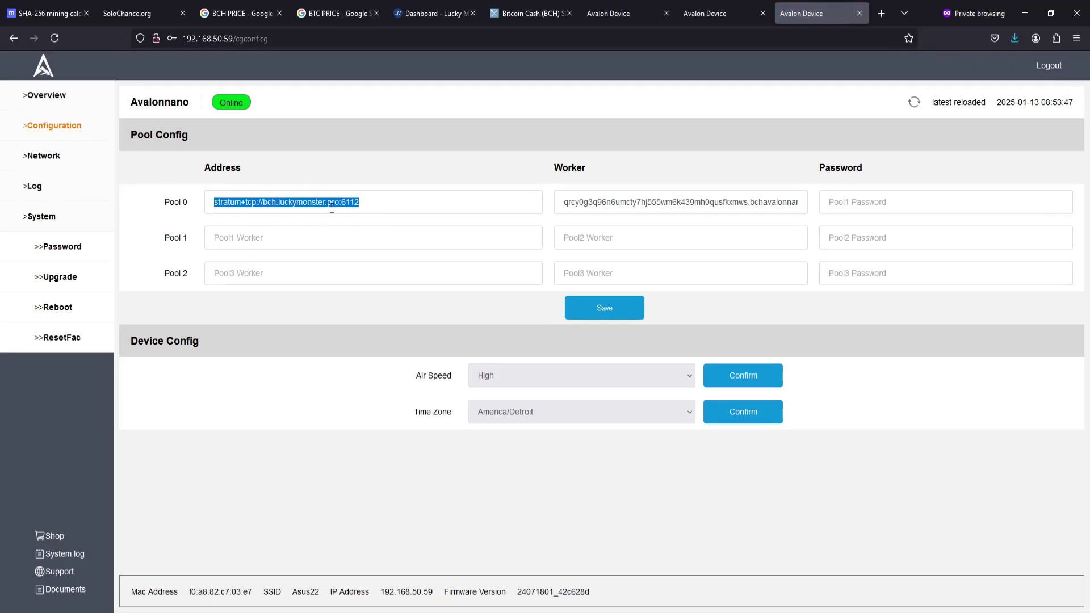
click(409, 209)
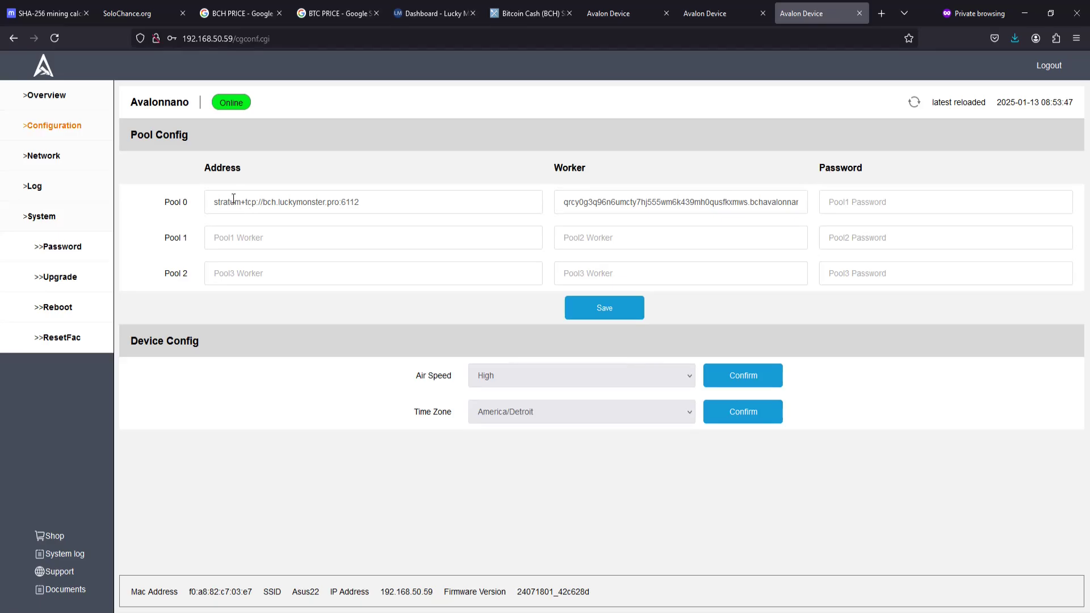
click(528, 13)
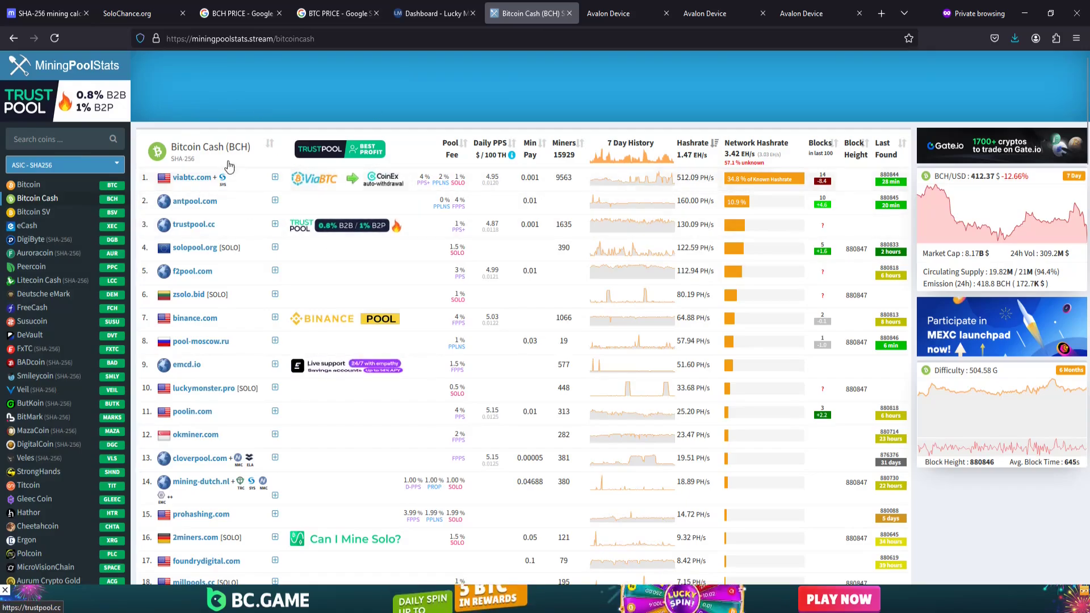
Show the Bitcoin pool rankings and scroll through them looking for luckymonster.pro.
click(32, 188)
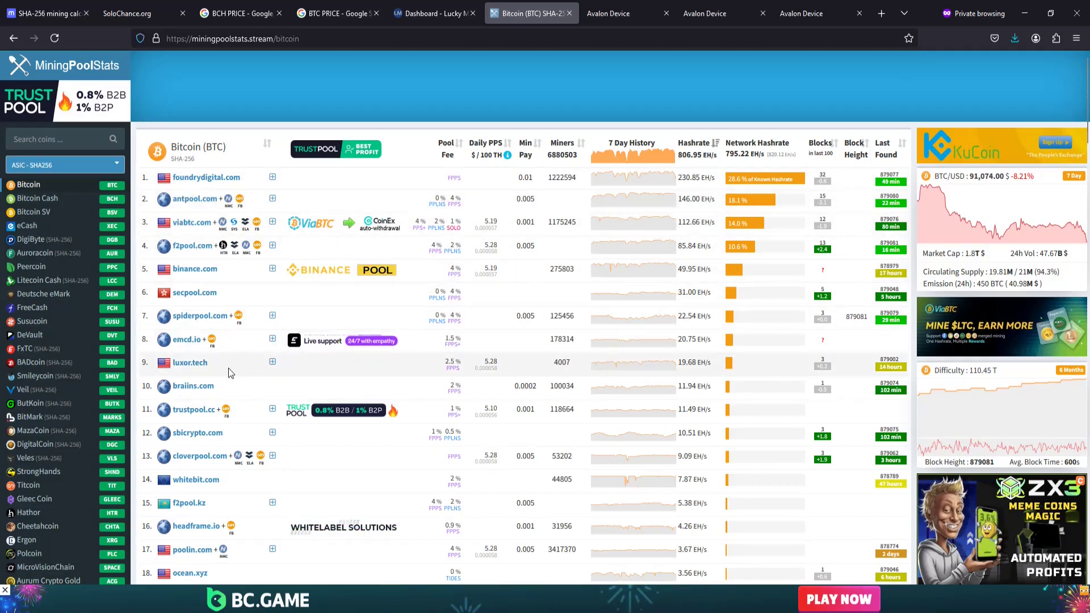
scroll(227, 369, down, 1)
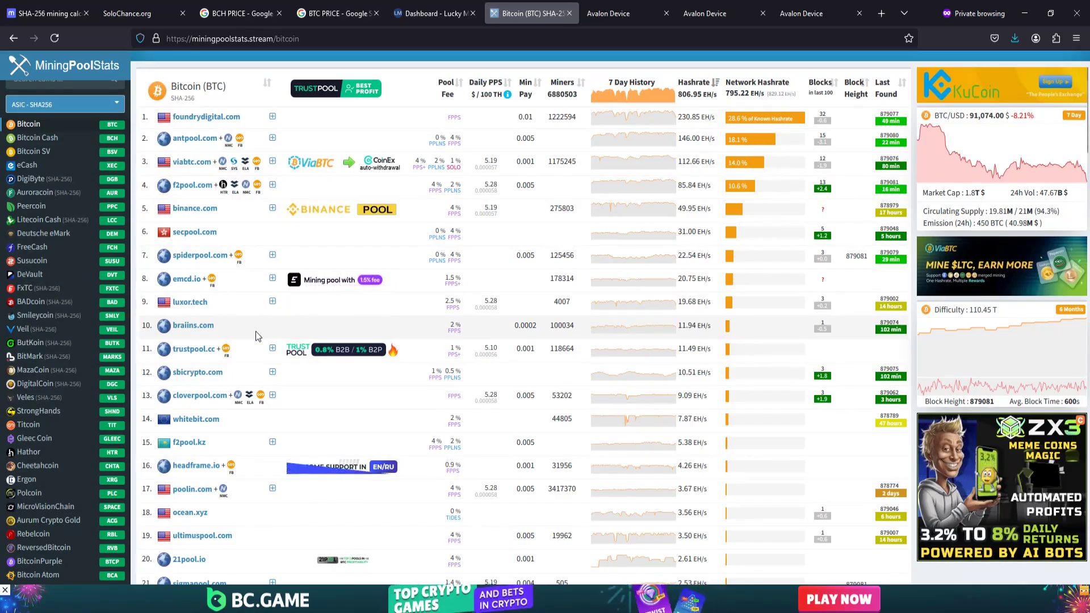
scroll(271, 334, down, 1)
scroll(271, 334, down, 5)
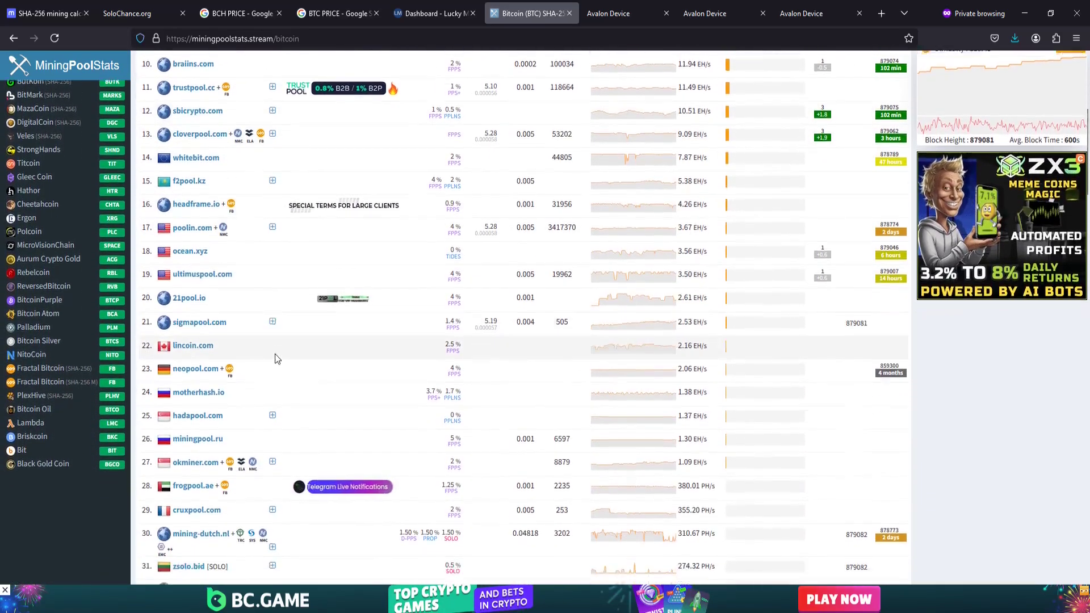
scroll(290, 338, down, 1)
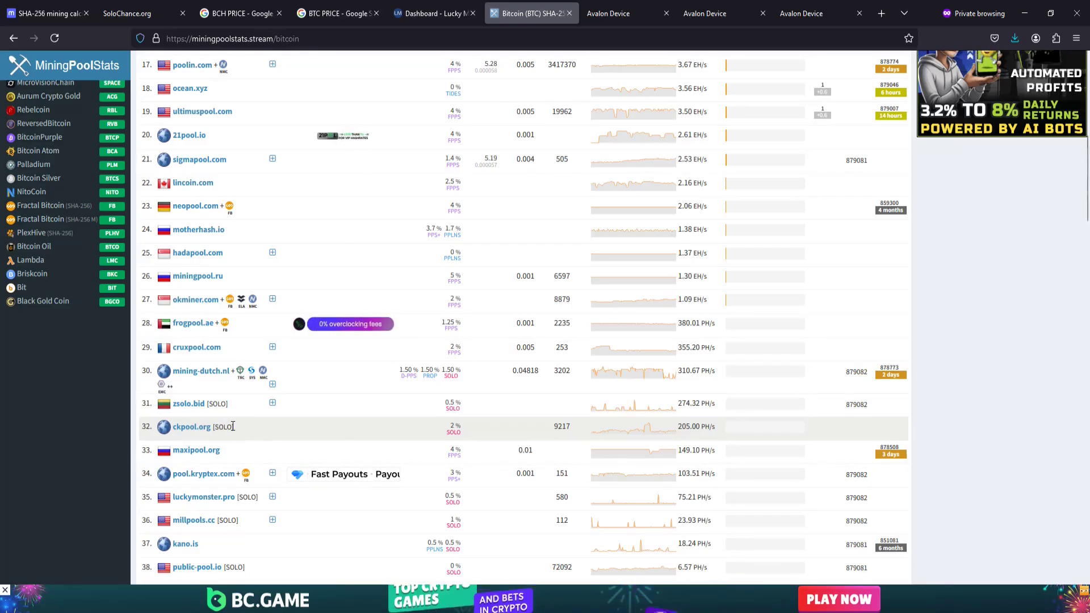
scroll(151, 198, up, 10)
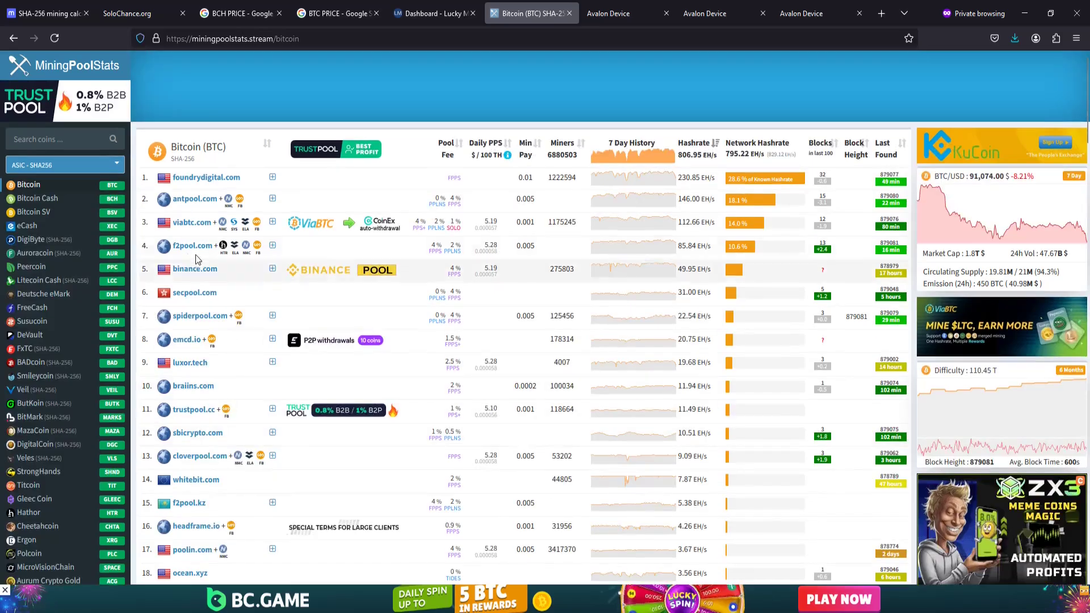
Show the Bitcoin Cash pool rankings and follow the luckymonster.pro link in row 11.
click(38, 198)
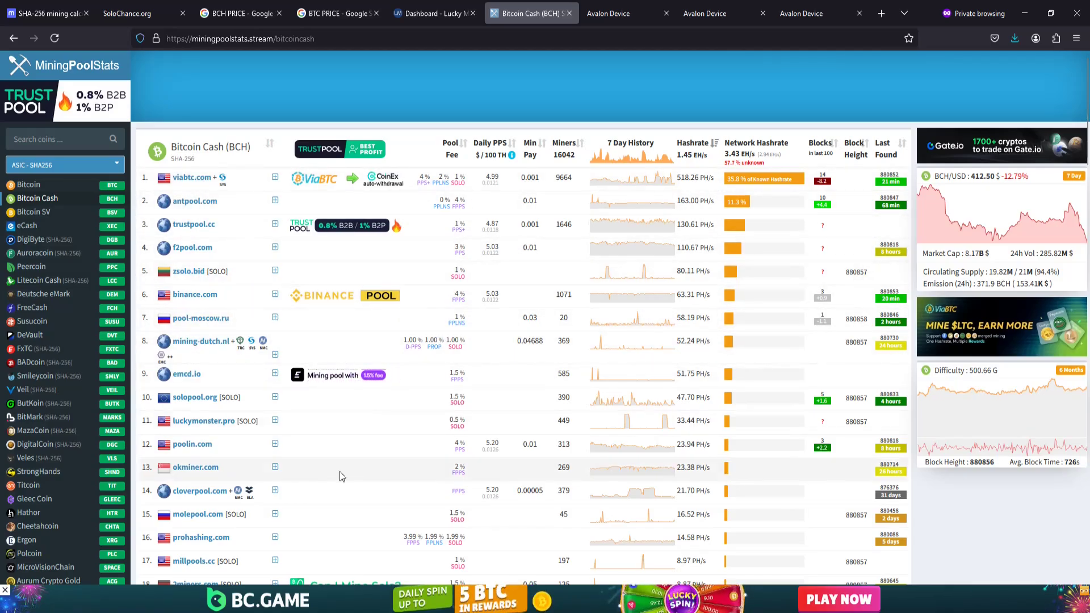
click(199, 421)
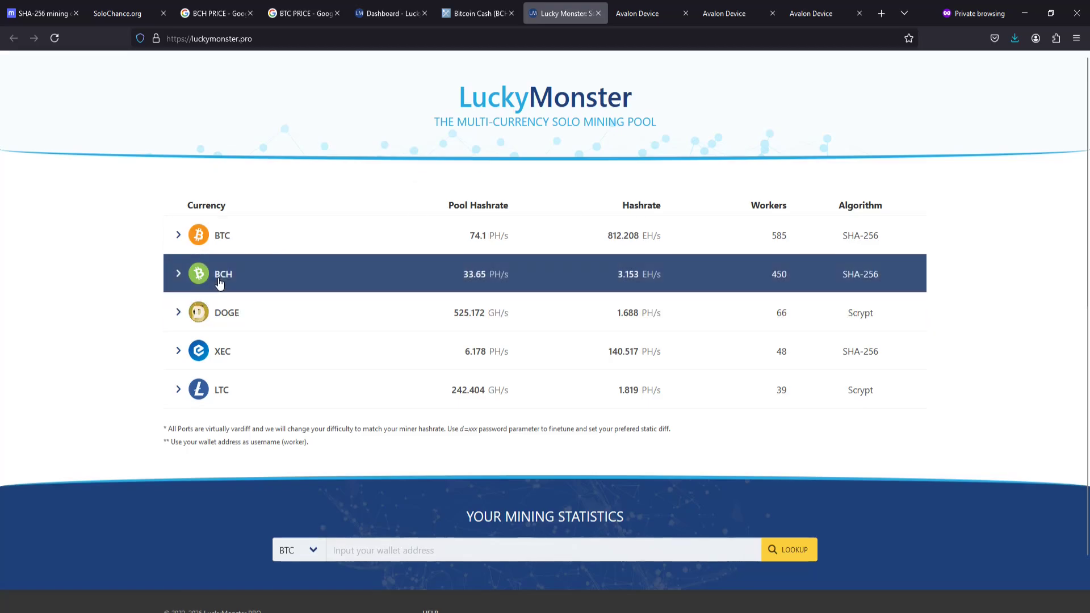
Highlight LuckyMonster's BCH :6112 stratum URL and match it to the miner's Pool 0 address.
click(180, 277)
scroll(255, 125, up, 1)
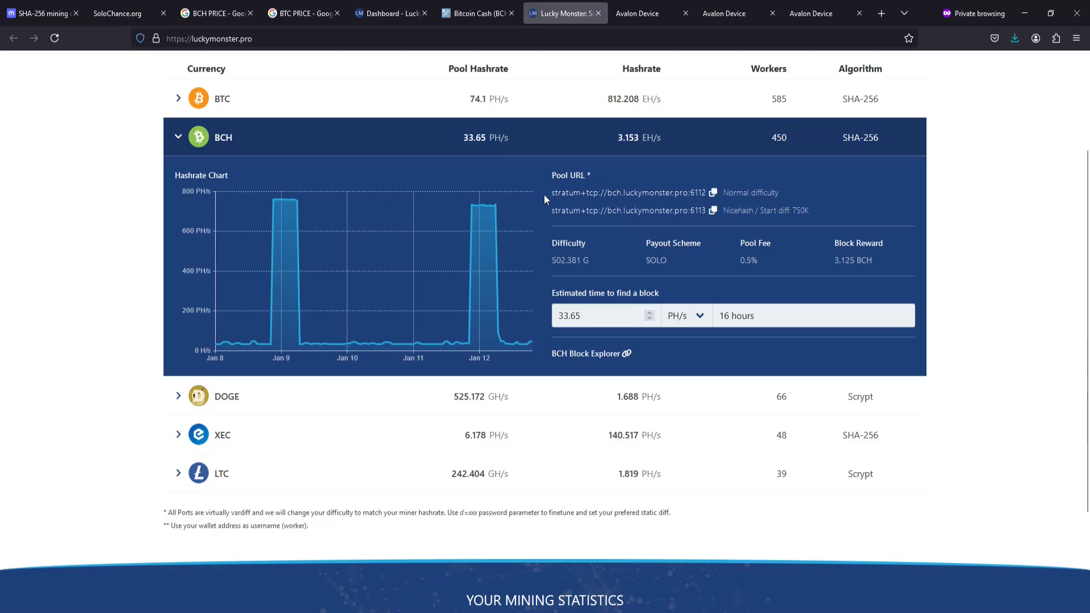
drag(553, 195, 707, 194)
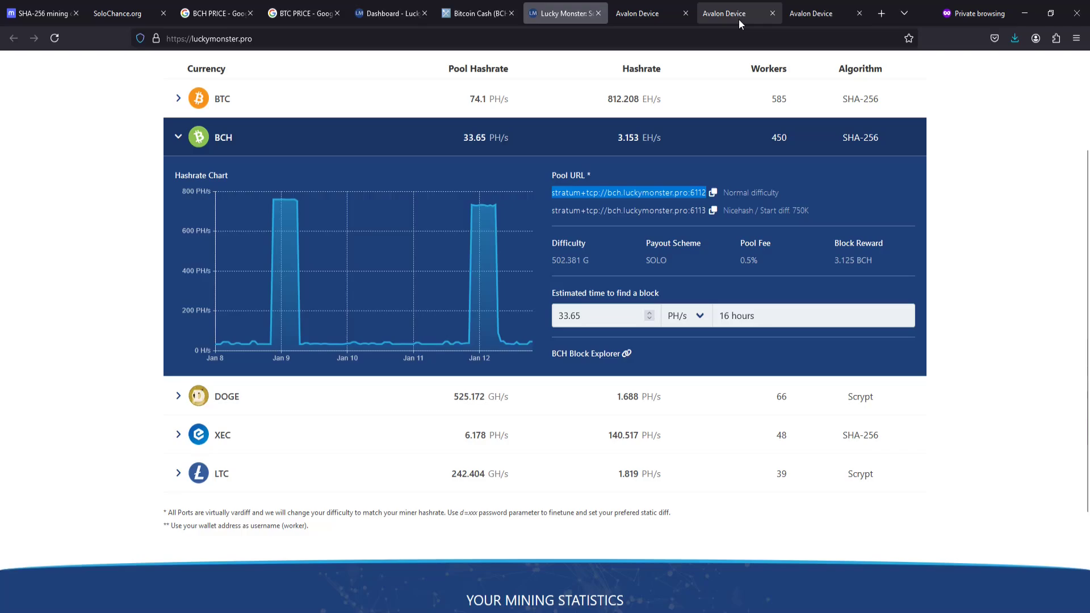
click(811, 13)
drag(367, 203, 199, 199)
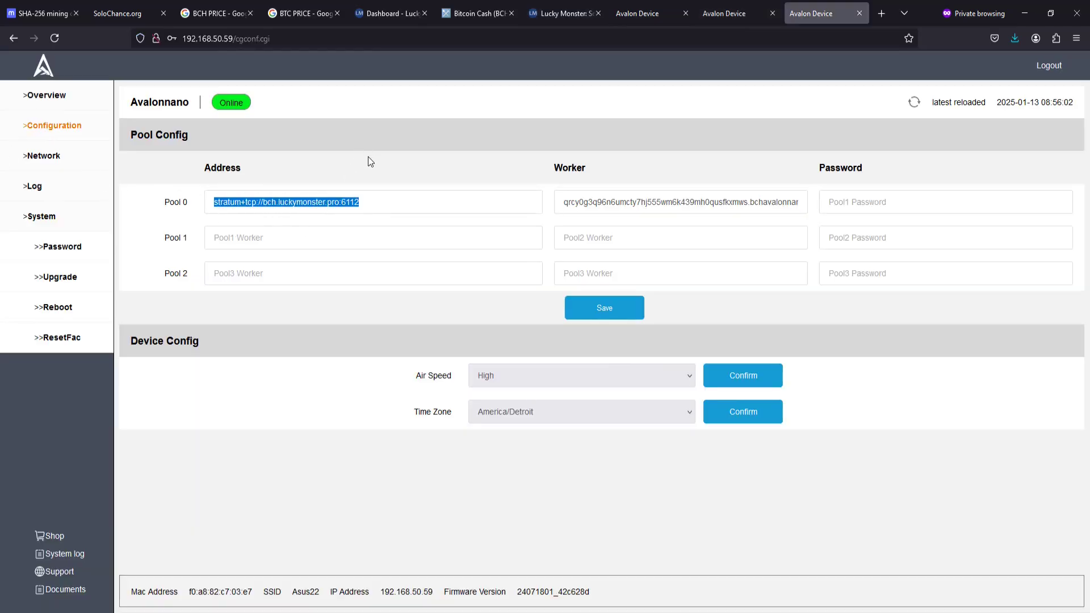
click(496, 15)
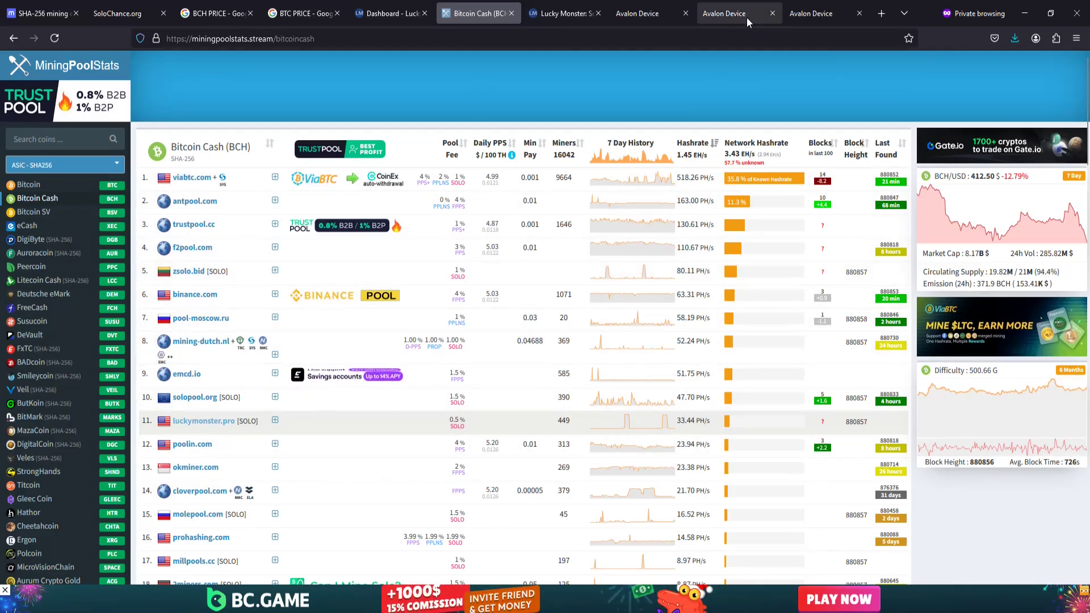
click(812, 14)
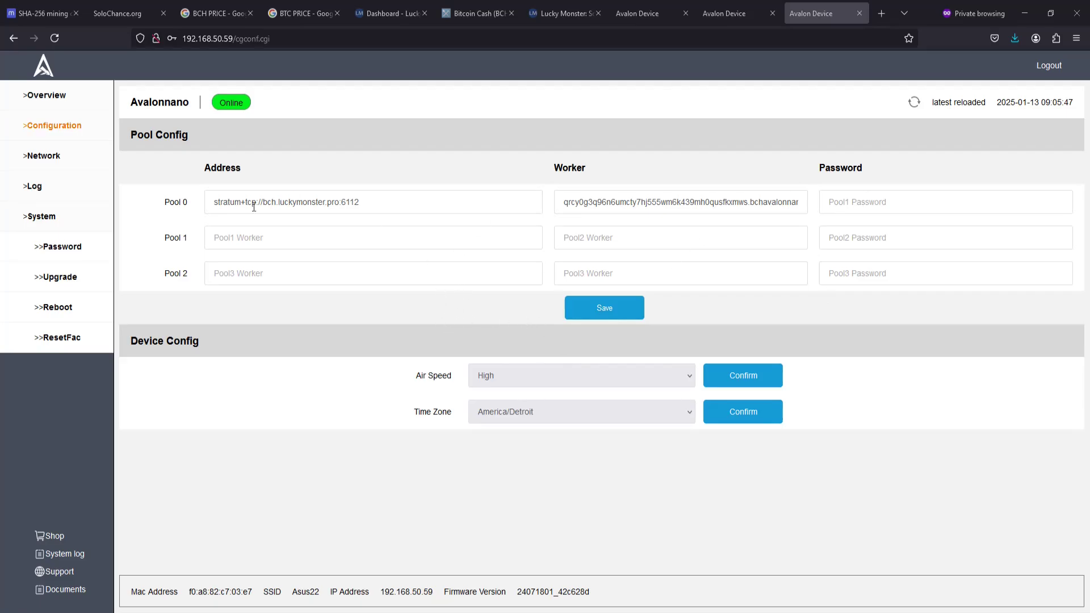
triple_click(394, 201)
click(469, 166)
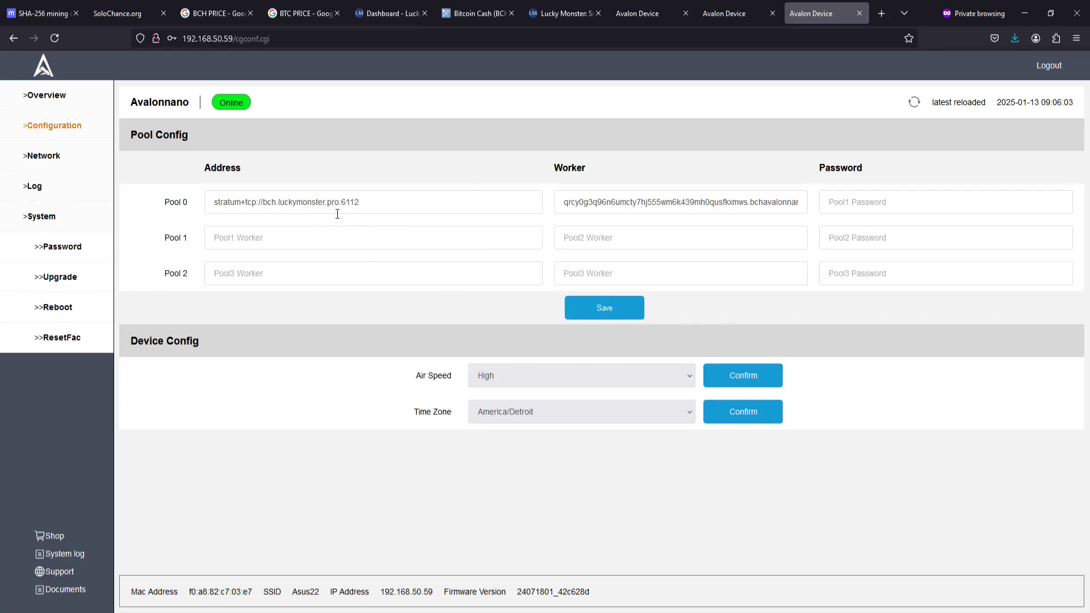
triple_click(397, 201)
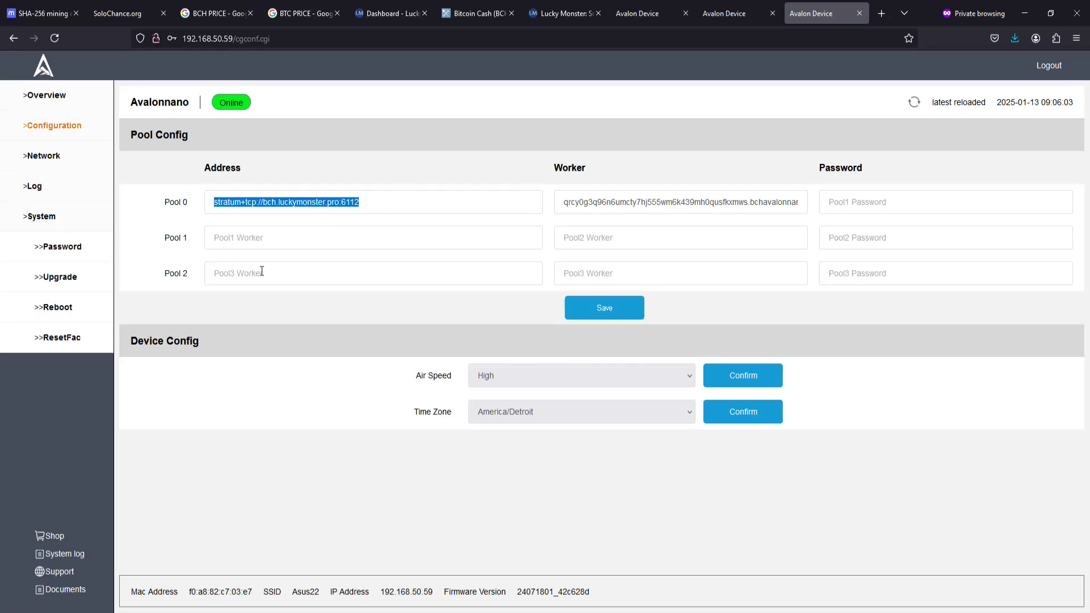
drag(264, 272, 447, 216)
click(436, 223)
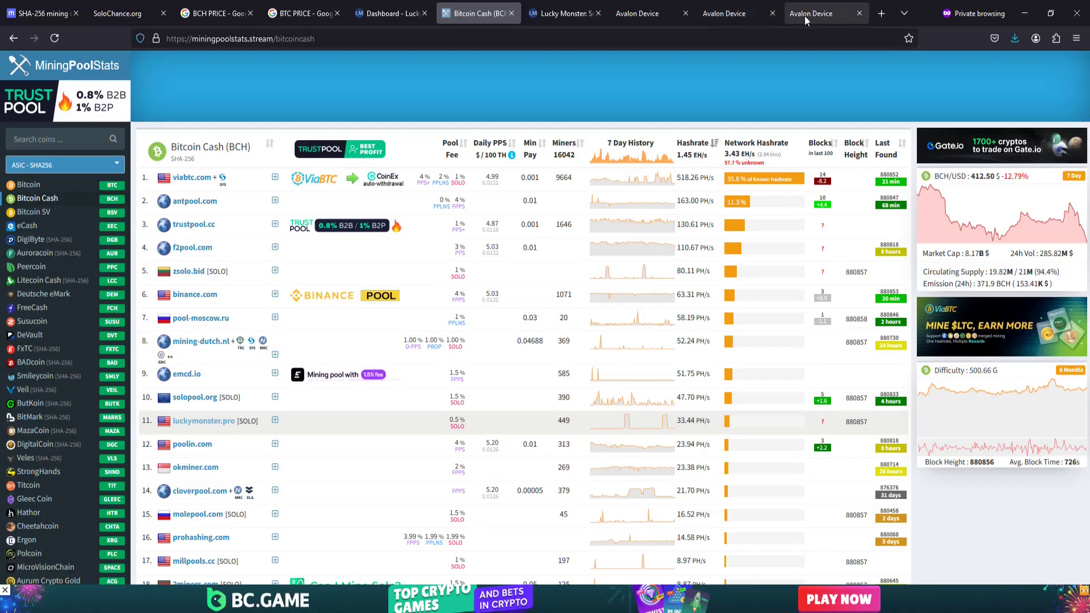
click(806, 15)
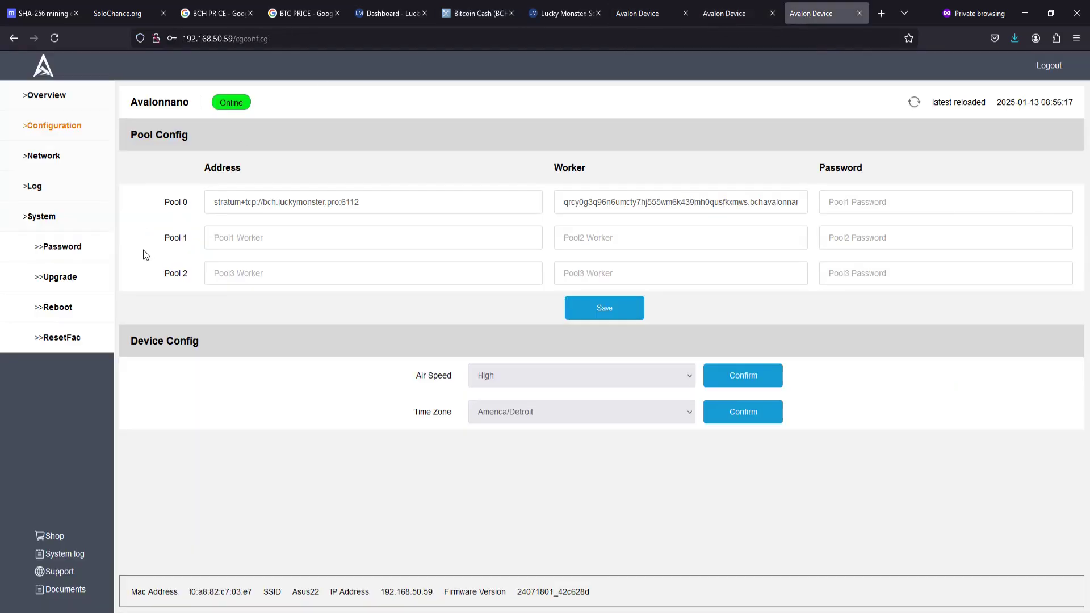